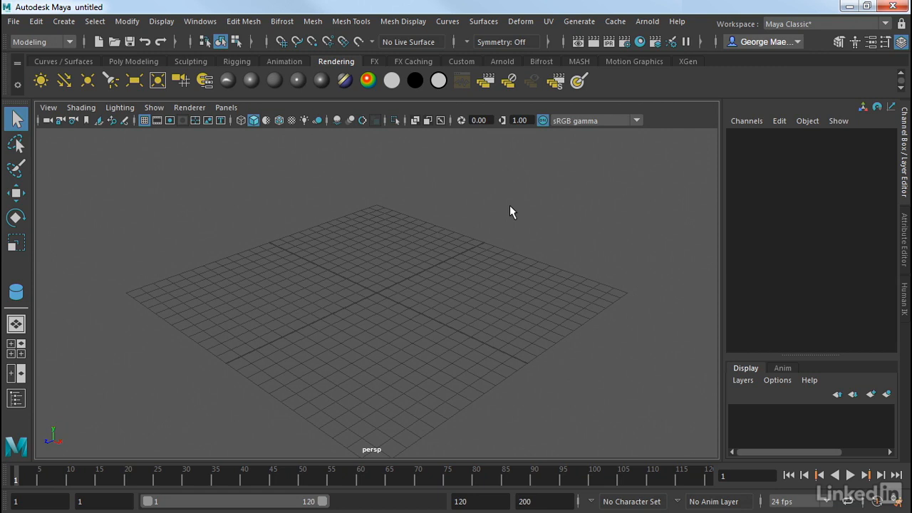
- Create a NURBS plane interactively, drawing it across the grid
{"action": "left_click", "coordinate": [77, 61]}
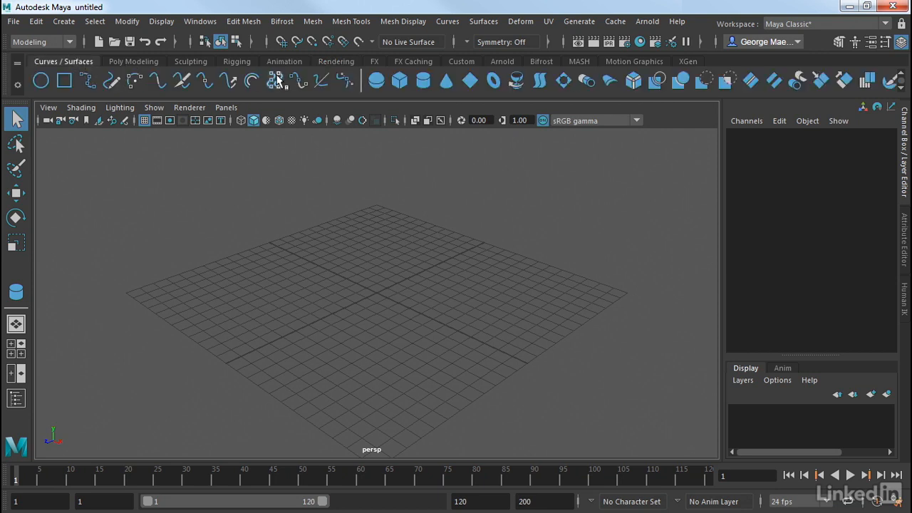
{"action": "left_click", "coordinate": [63, 21]}
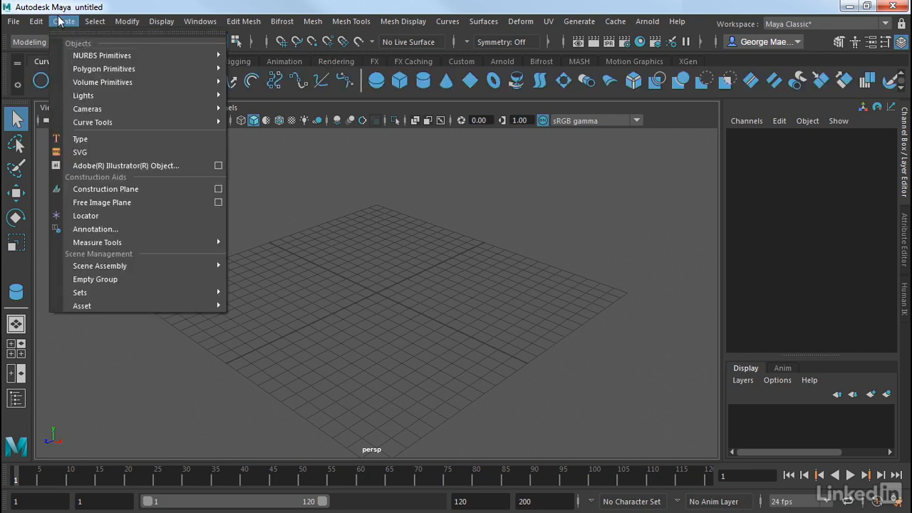
{"action": "mouse_move", "coordinate": [105, 57]}
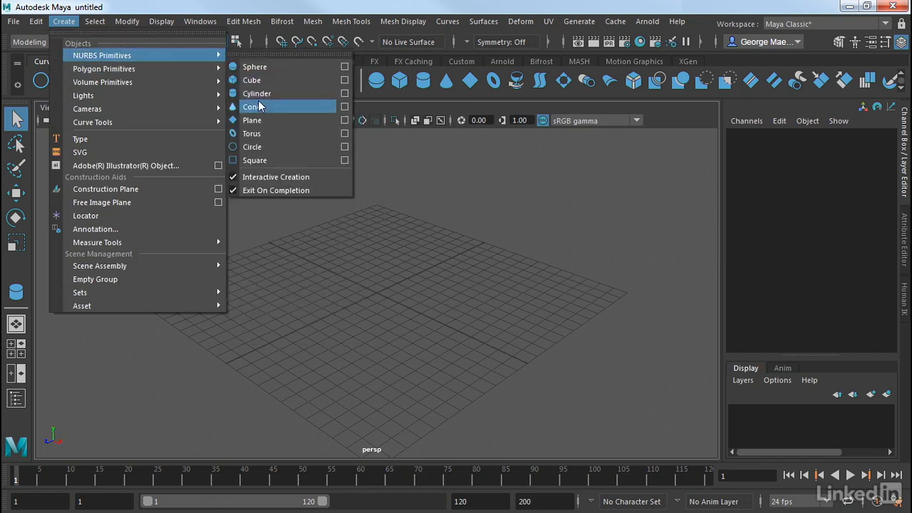
{"action": "left_click", "coordinate": [257, 120]}
{"action": "left_click_drag", "start_coordinate": [386, 202], "coordinate": [379, 466]}
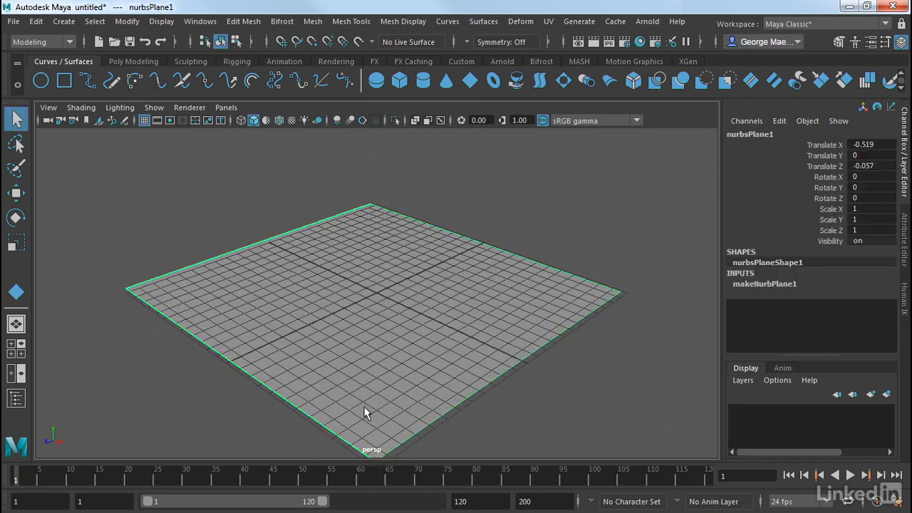
- Hide the viewport grid and set the plane's Patches U and Patches V to 3
{"action": "left_click", "coordinate": [144, 120]}
{"action": "left_click_drag", "start_coordinate": [284, 221], "coordinate": [317, 239], "text": "alt"}
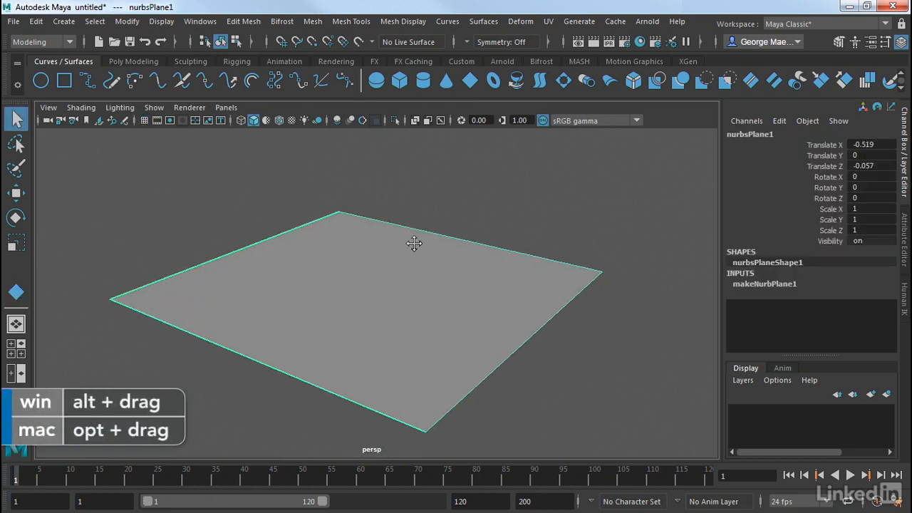
{"action": "left_click", "coordinate": [759, 284]}
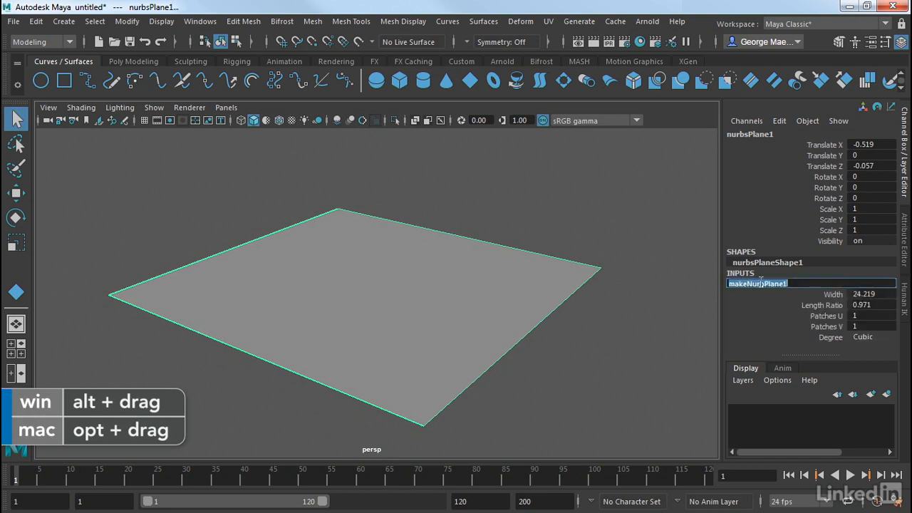
{"action": "left_click", "coordinate": [869, 315]}
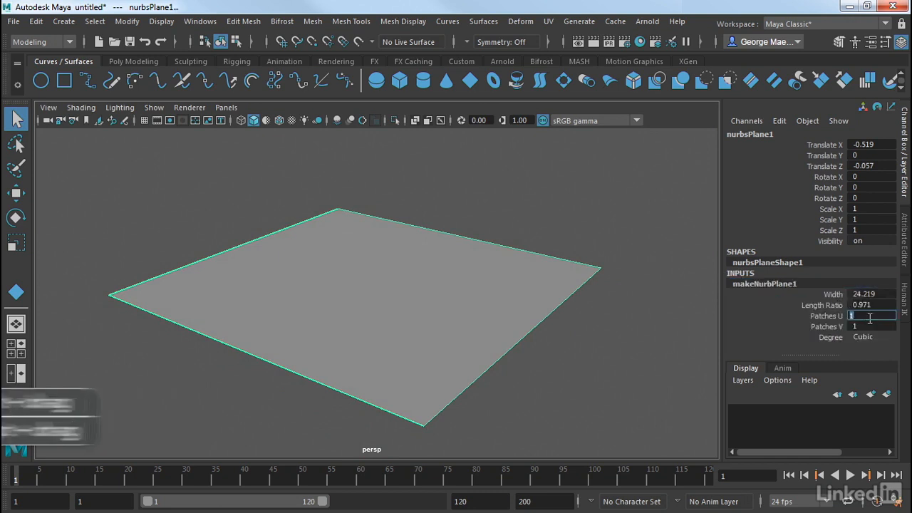
{"action": "type", "text": "3"}
{"action": "left_click", "coordinate": [869, 326]}
{"action": "type", "text": "3"}
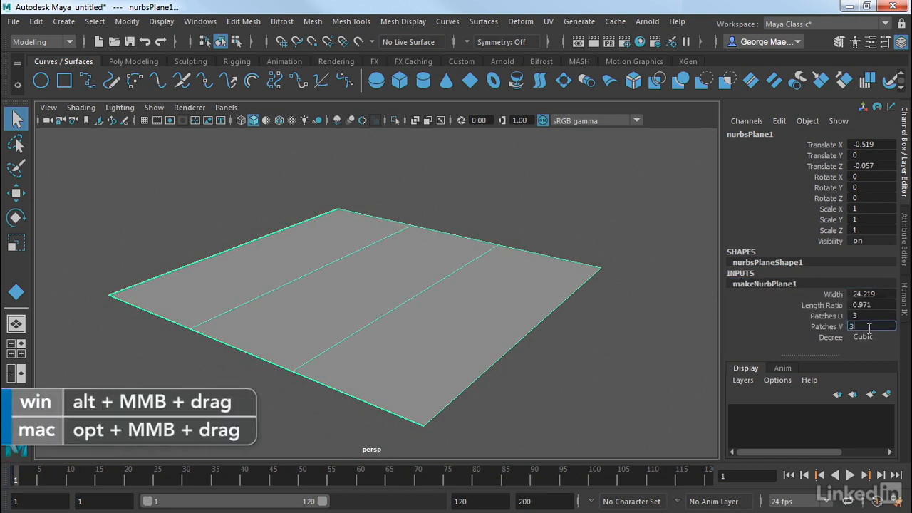
{"action": "key", "text": "Return"}
- In control vertex mode, select the plane's central CVs and move them slightly upward
{"action": "left_click", "coordinate": [640, 275]}
{"action": "left_click", "coordinate": [445, 258]}
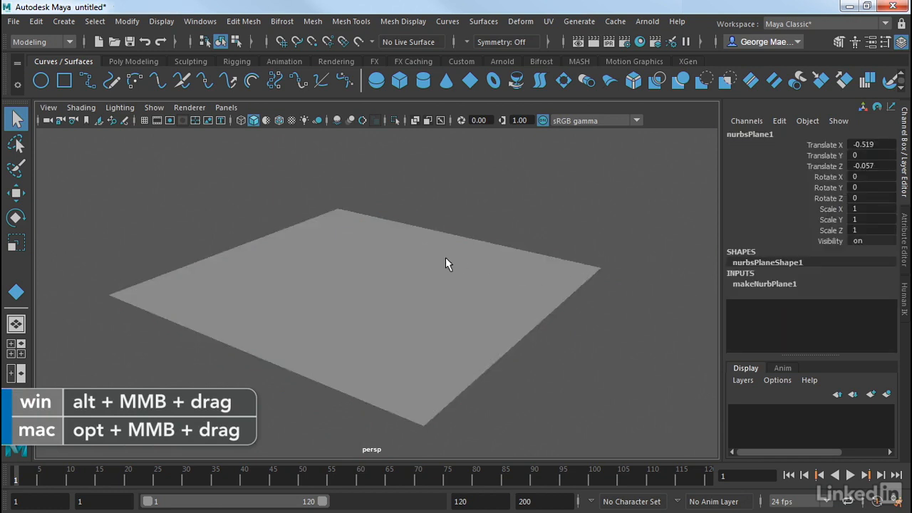
{"action": "left_click_drag", "start_coordinate": [433, 279], "coordinate": [387, 268], "text": "alt"}
{"action": "scroll", "coordinate": [374, 273], "scroll_direction": "down", "scroll_amount": 4}
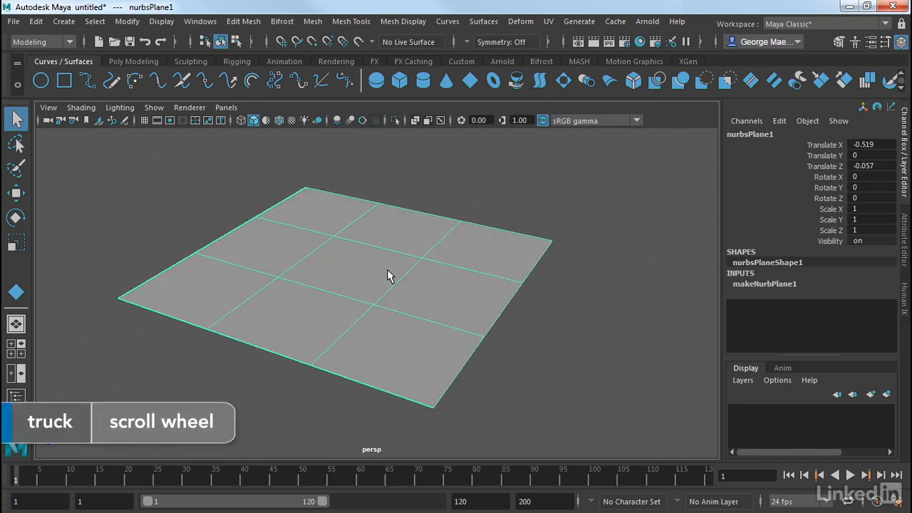
{"action": "right_click_drag", "start_coordinate": [387, 277], "coordinate": [325, 140]}
{"action": "left_click_drag", "start_coordinate": [326, 254], "coordinate": [464, 362]}
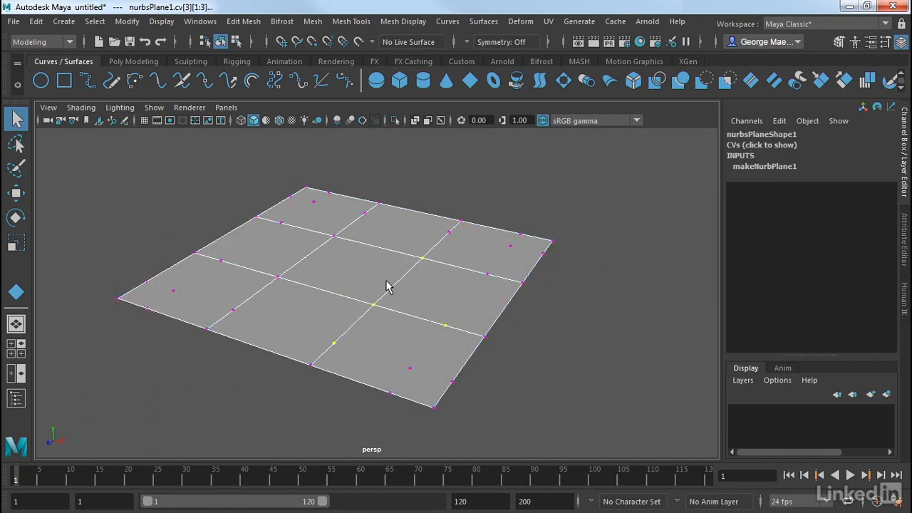
{"action": "key", "text": "w"}
{"action": "mouse_move", "coordinate": [417, 244]}
{"action": "left_mouse_down"}
{"action": "mouse_move", "coordinate": [417, 227]}
{"action": "mouse_move", "coordinate": [419, 237]}
{"action": "left_mouse_up"}
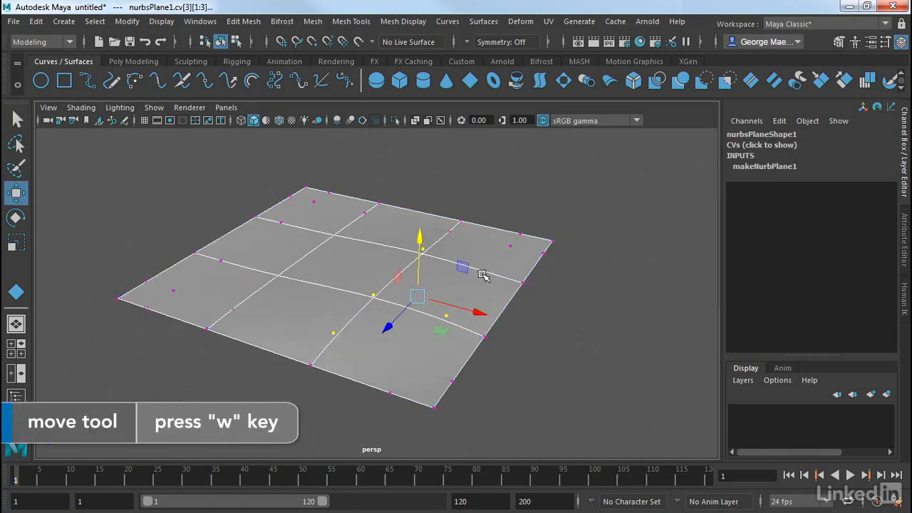
{"action": "left_click", "coordinate": [574, 311]}
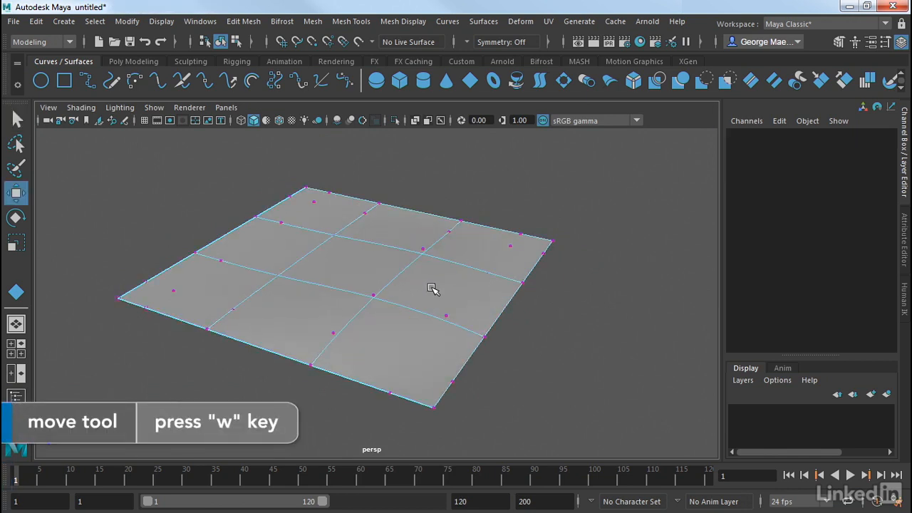
- Return the plane to object mode, select it, and make it the live surface
{"action": "right_click_drag", "start_coordinate": [432, 288], "coordinate": [491, 122]}
{"action": "left_click", "coordinate": [637, 283]}
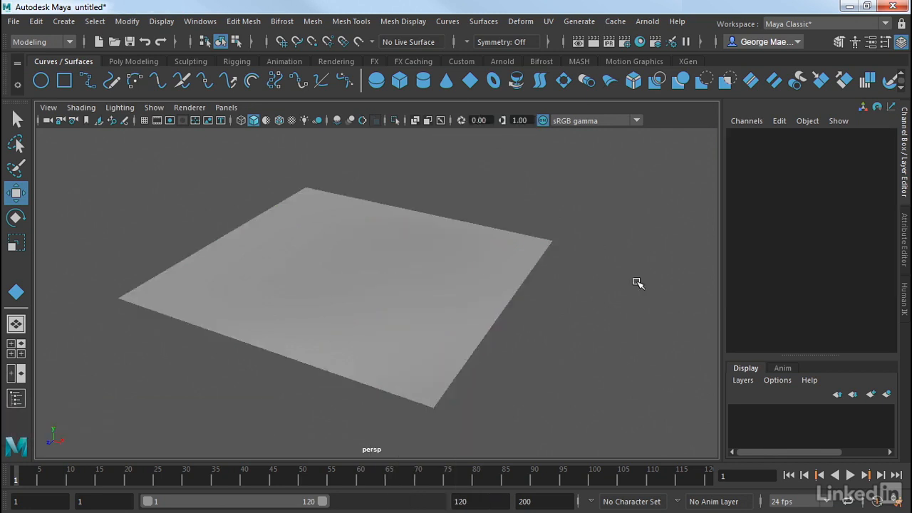
{"action": "left_click_drag", "start_coordinate": [561, 304], "coordinate": [570, 316], "text": "alt"}
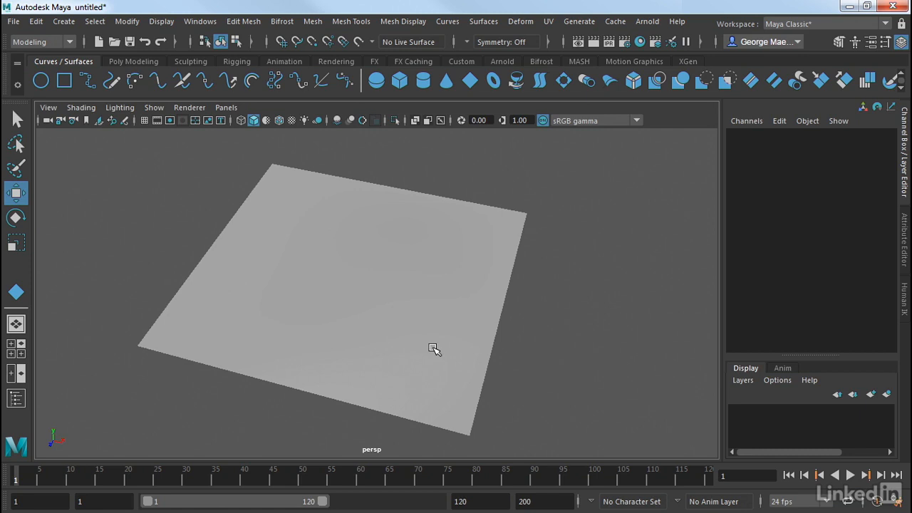
{"action": "left_click", "coordinate": [434, 349]}
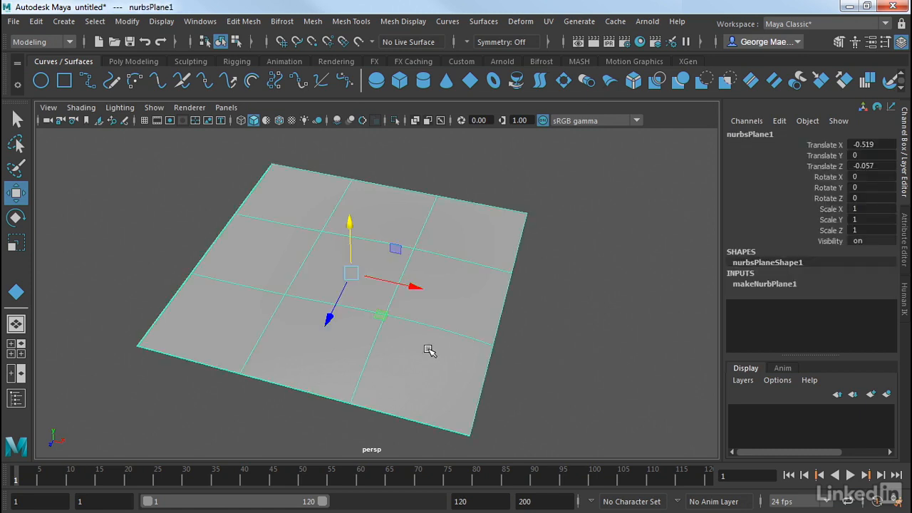
{"action": "left_click_drag", "start_coordinate": [429, 350], "coordinate": [422, 332], "text": "alt"}
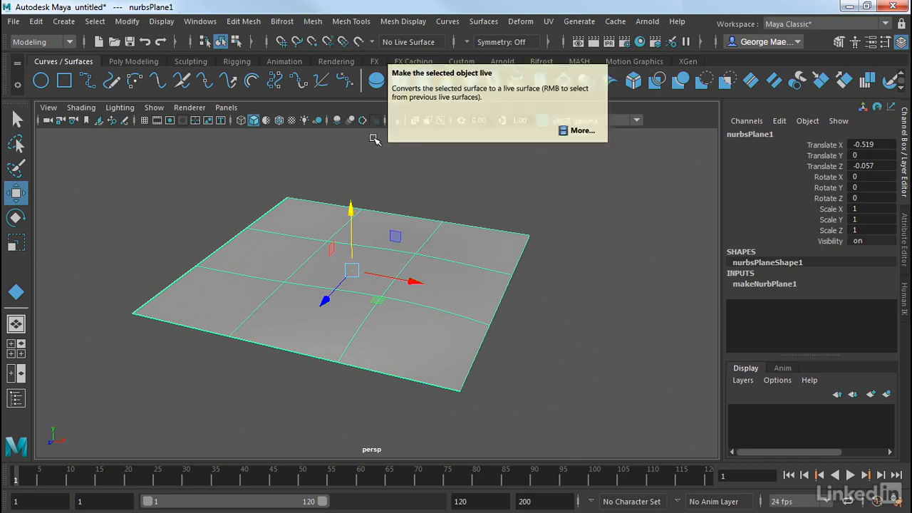
{"action": "left_click", "coordinate": [359, 43]}
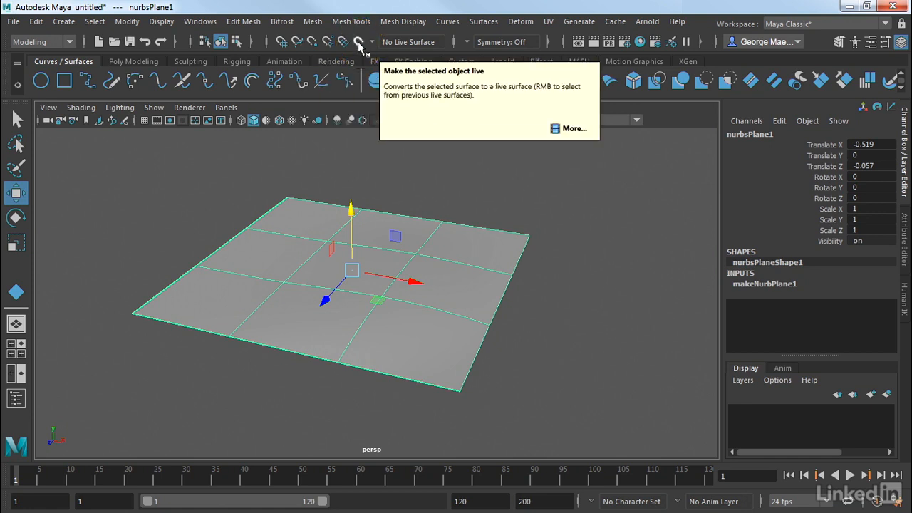
{"action": "left_click", "coordinate": [358, 44]}
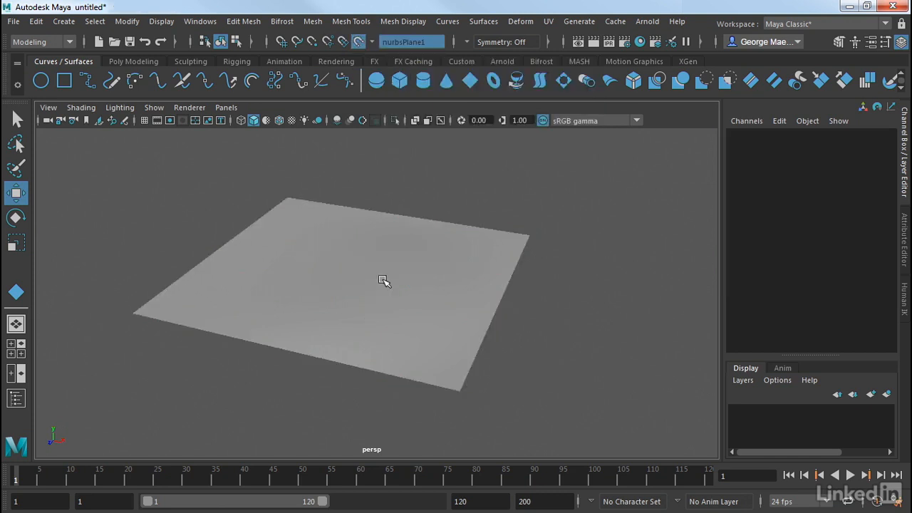
- Start the CV Curve Tool and place the first points of a curve on the live plane
{"action": "left_click_drag", "start_coordinate": [473, 236], "coordinate": [453, 229], "text": "alt"}
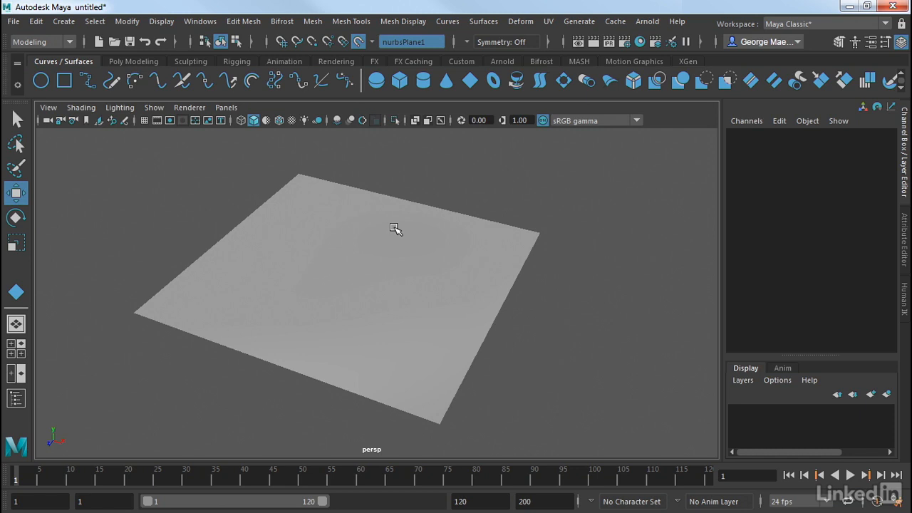
{"action": "left_click", "coordinate": [64, 23]}
{"action": "mouse_move", "coordinate": [77, 116]}
{"action": "mouse_move", "coordinate": [101, 127]}
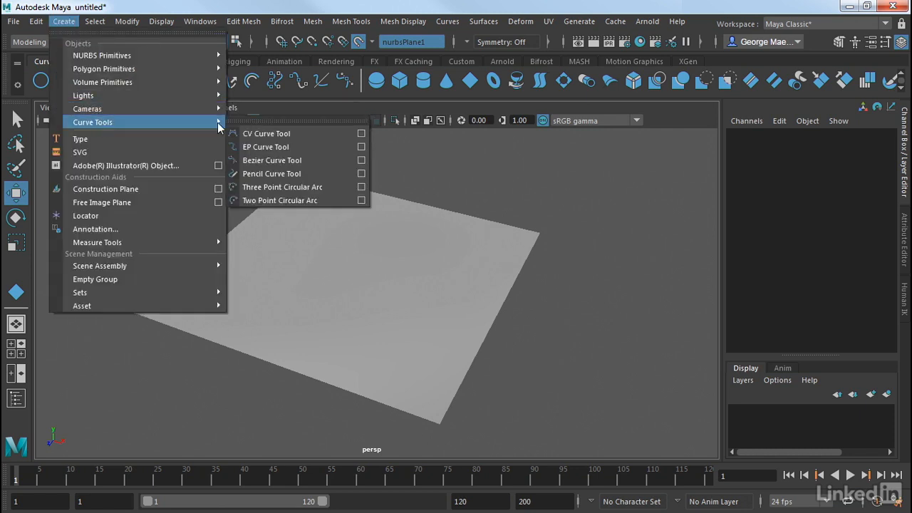
{"action": "left_click", "coordinate": [262, 135]}
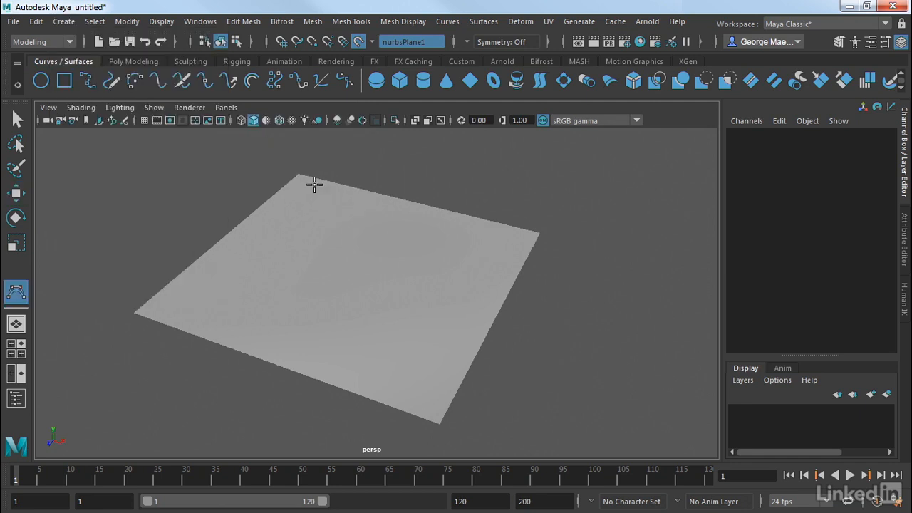
{"action": "left_click", "coordinate": [349, 208]}
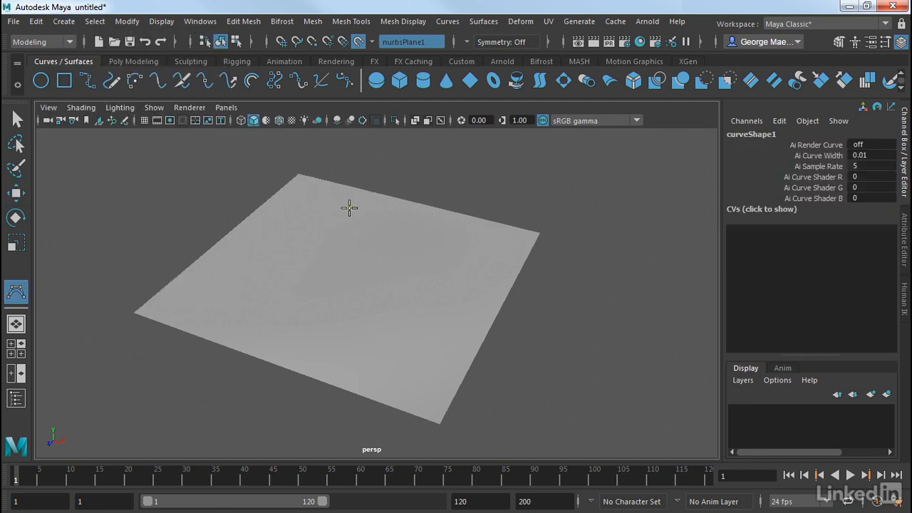
{"action": "left_click", "coordinate": [401, 215]}
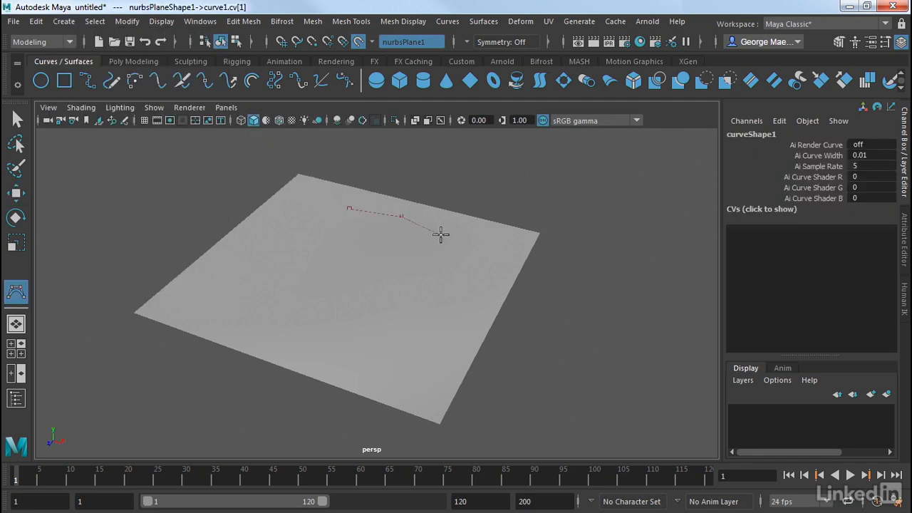
{"action": "left_click", "coordinate": [441, 283]}
{"action": "left_click_drag", "start_coordinate": [421, 306], "coordinate": [404, 264], "text": "alt"}
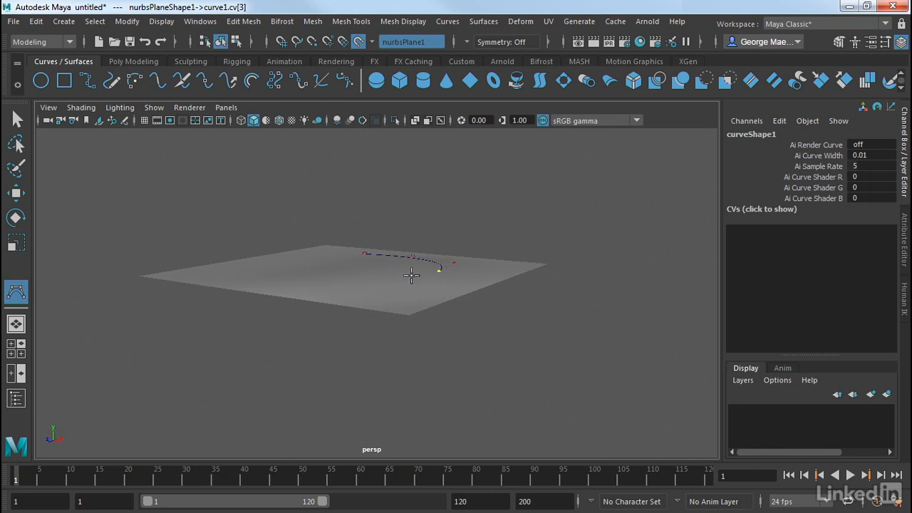
{"action": "left_click_drag", "start_coordinate": [412, 275], "coordinate": [391, 364], "text": "alt"}
- Place more points around the plane to form a nearly closed loop and finish the curve
{"action": "left_click", "coordinate": [406, 361]}
{"action": "left_click", "coordinate": [311, 371]}
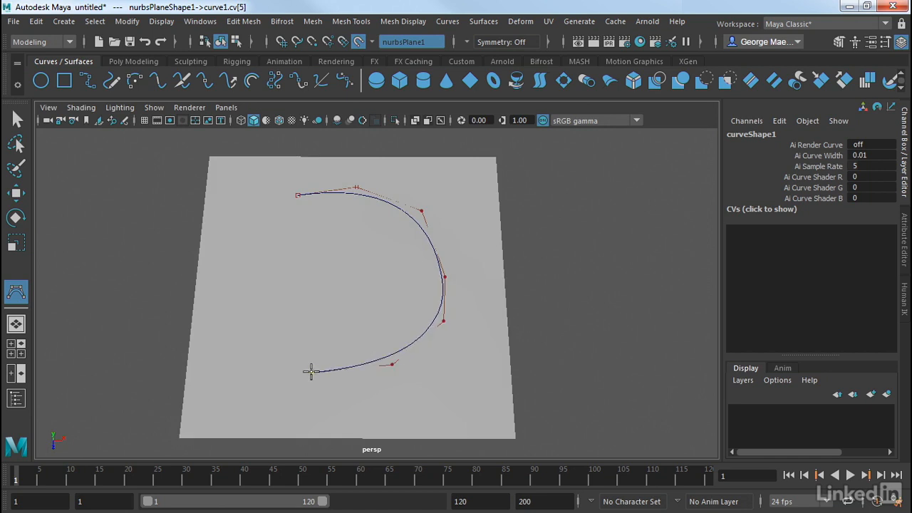
{"action": "left_click_drag", "start_coordinate": [312, 371], "coordinate": [301, 366]}
{"action": "left_click_drag", "start_coordinate": [240, 332], "coordinate": [244, 325]}
{"action": "left_click", "coordinate": [251, 271]}
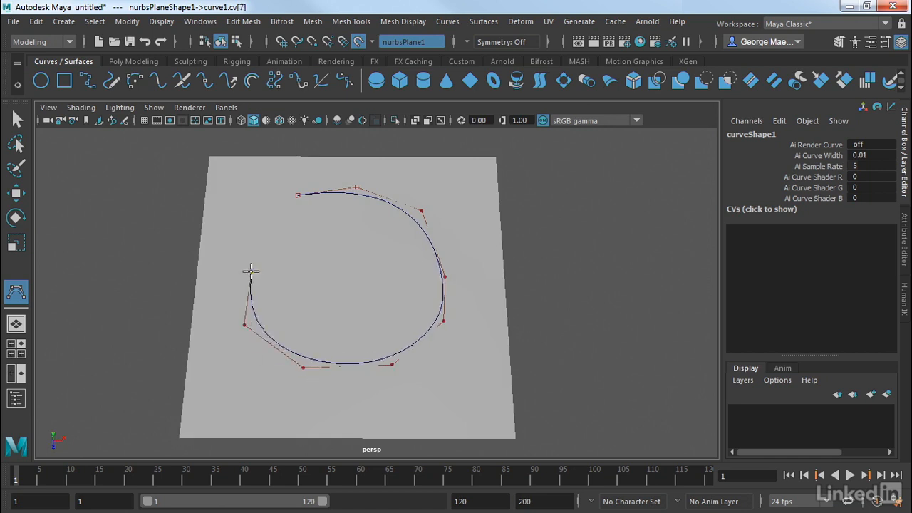
{"action": "left_click", "coordinate": [248, 263]}
{"action": "left_click", "coordinate": [258, 230]}
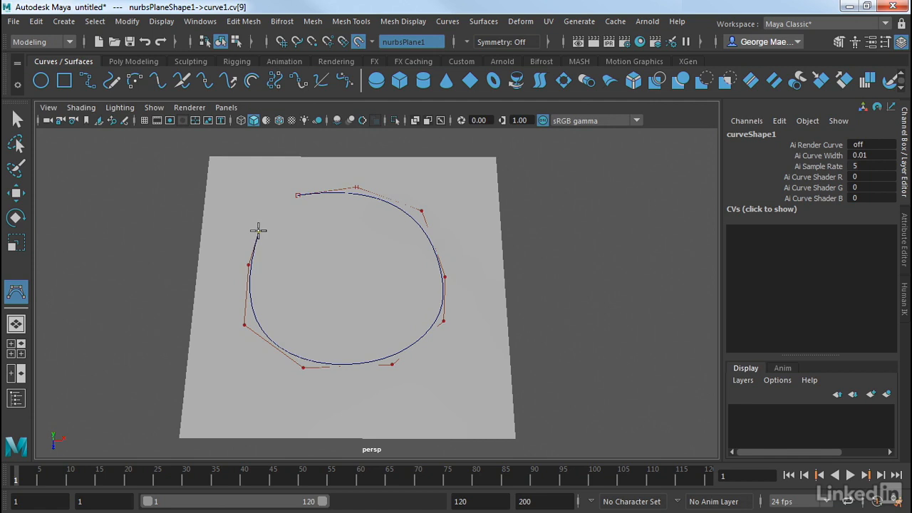
{"action": "key", "text": "Return"}
- Move the curve slightly across the live surface with the Move tool
{"action": "key", "text": "w"}
{"action": "left_click_drag", "start_coordinate": [292, 250], "coordinate": [283, 291], "text": "alt"}
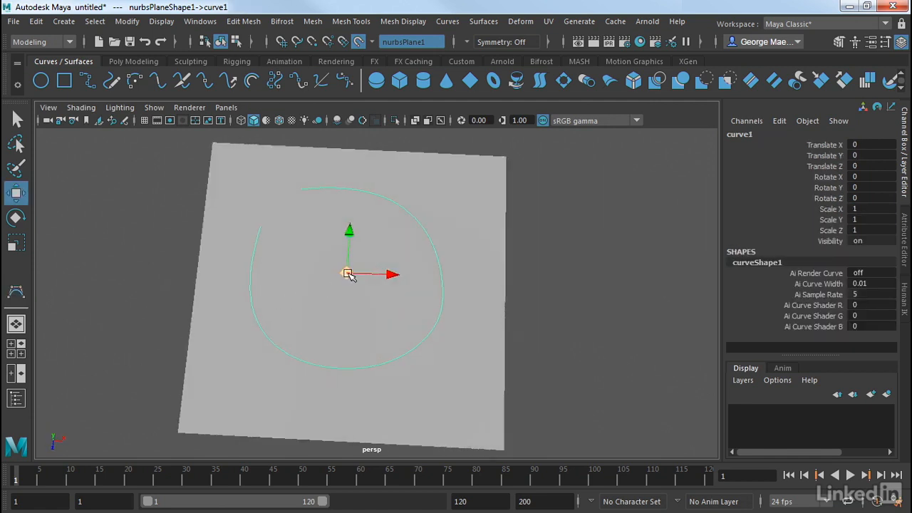
{"action": "left_click_drag", "start_coordinate": [347, 272], "coordinate": [338, 289]}
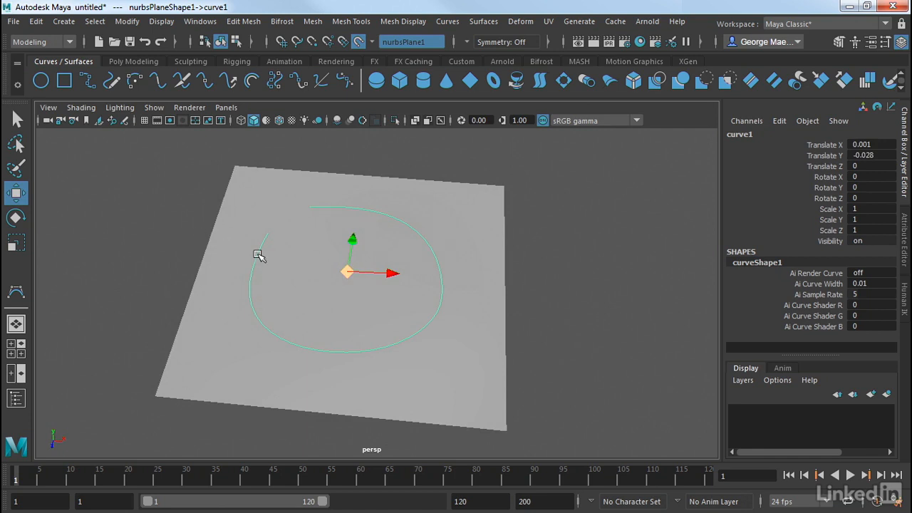
- Nudge one of the curve's control vertices slightly, then return the curve to object mode
{"action": "right_click_drag", "start_coordinate": [257, 260], "coordinate": [200, 158]}
{"action": "left_click_drag", "start_coordinate": [443, 214], "coordinate": [389, 255]}
{"action": "mouse_move", "coordinate": [428, 227]}
{"action": "left_mouse_down"}
{"action": "mouse_move", "coordinate": [437, 225]}
{"action": "mouse_move", "coordinate": [351, 258]}
{"action": "mouse_move", "coordinate": [301, 291]}
{"action": "mouse_move", "coordinate": [438, 230]}
{"action": "mouse_move", "coordinate": [424, 228]}
{"action": "mouse_move", "coordinate": [466, 241]}
{"action": "mouse_move", "coordinate": [431, 225]}
{"action": "left_mouse_up"}
{"action": "left_click", "coordinate": [540, 277]}
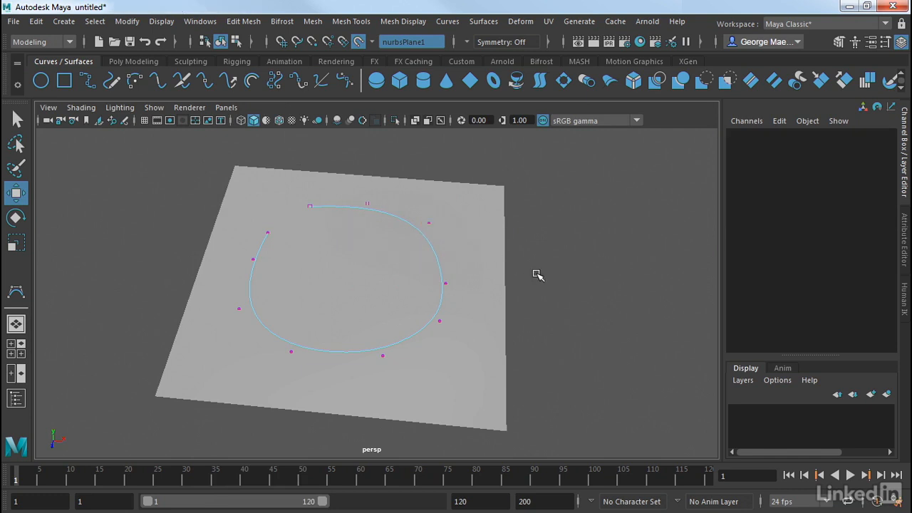
{"action": "right_click", "coordinate": [472, 243]}
{"action": "left_click", "coordinate": [538, 136]}
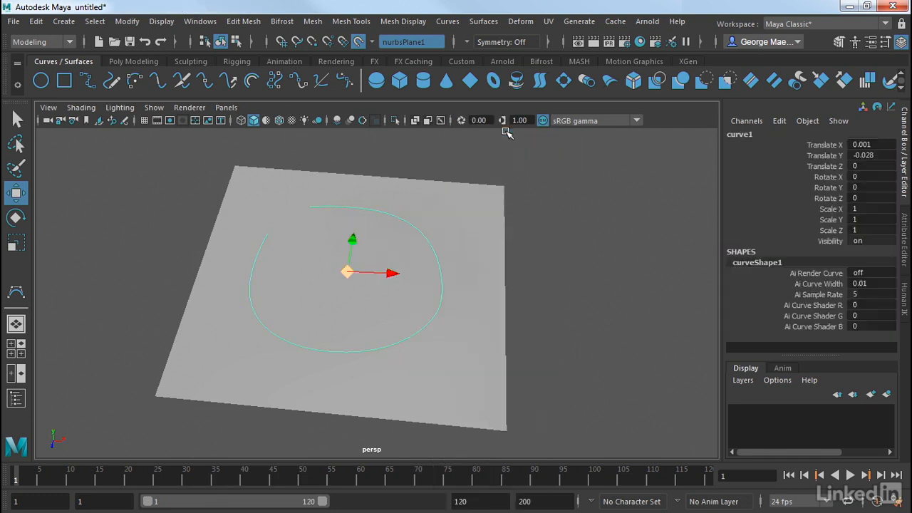
- Deselect the curve and turn off the live surface
{"action": "left_click", "coordinate": [582, 263]}
{"action": "left_click_drag", "start_coordinate": [582, 263], "coordinate": [560, 262], "text": "alt"}
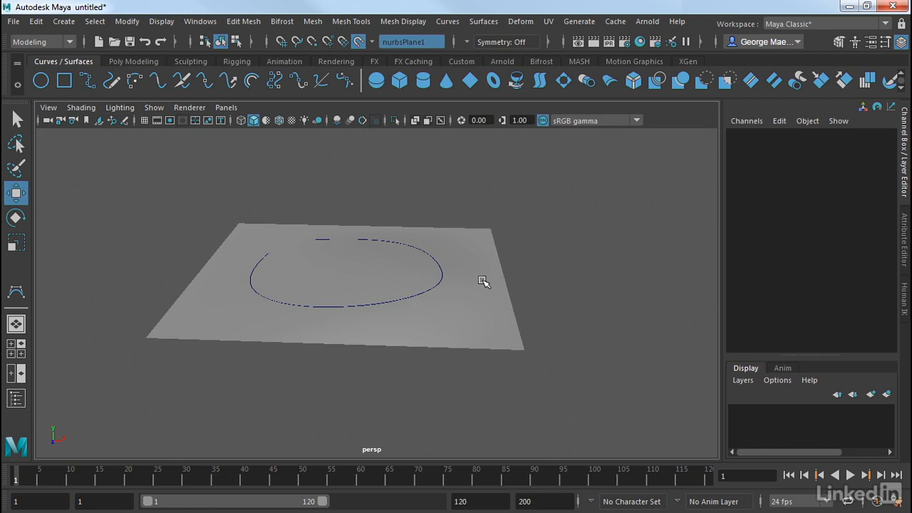
{"action": "left_click_drag", "start_coordinate": [485, 261], "coordinate": [428, 323]}
{"action": "left_click", "coordinate": [478, 321]}
{"action": "left_click", "coordinate": [358, 44]}
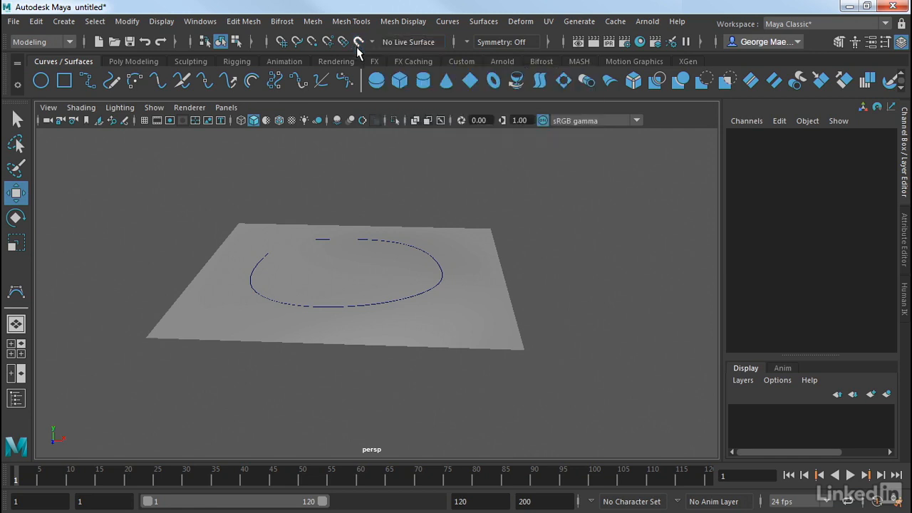
- Select the plane's central CVs, raise them upward, then return to object mode and deselect
{"action": "left_click", "coordinate": [487, 255]}
{"action": "left_click_drag", "start_coordinate": [487, 255], "coordinate": [469, 273], "text": "alt"}
{"action": "right_click_drag", "start_coordinate": [462, 279], "coordinate": [386, 143]}
{"action": "left_click_drag", "start_coordinate": [375, 236], "coordinate": [423, 310]}
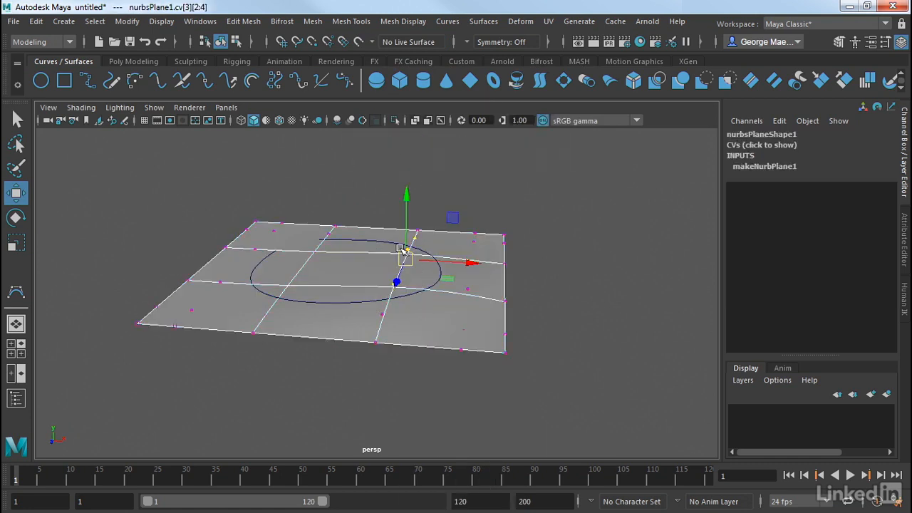
{"action": "left_click_drag", "start_coordinate": [406, 221], "coordinate": [408, 214]}
{"action": "left_click", "coordinate": [556, 242]}
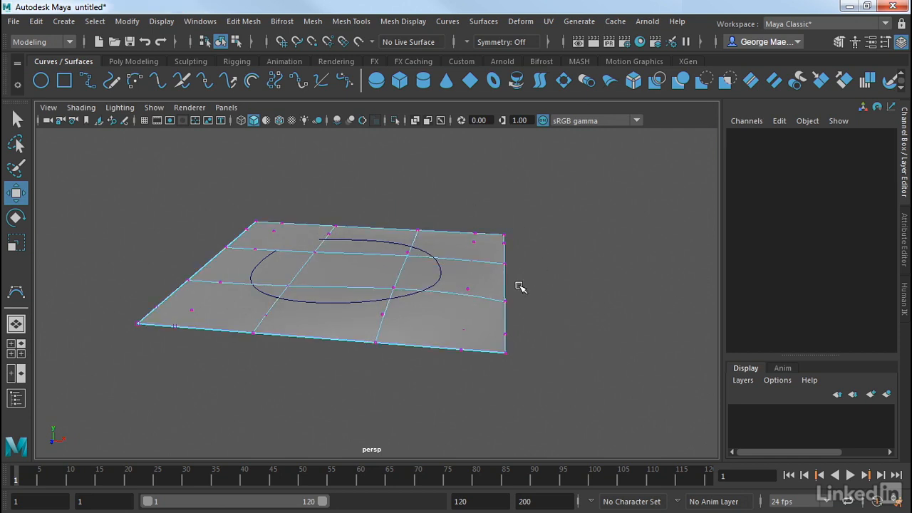
{"action": "right_click", "coordinate": [464, 277]}
{"action": "right_click_drag", "start_coordinate": [463, 276], "coordinate": [533, 122]}
{"action": "left_click", "coordinate": [594, 246]}
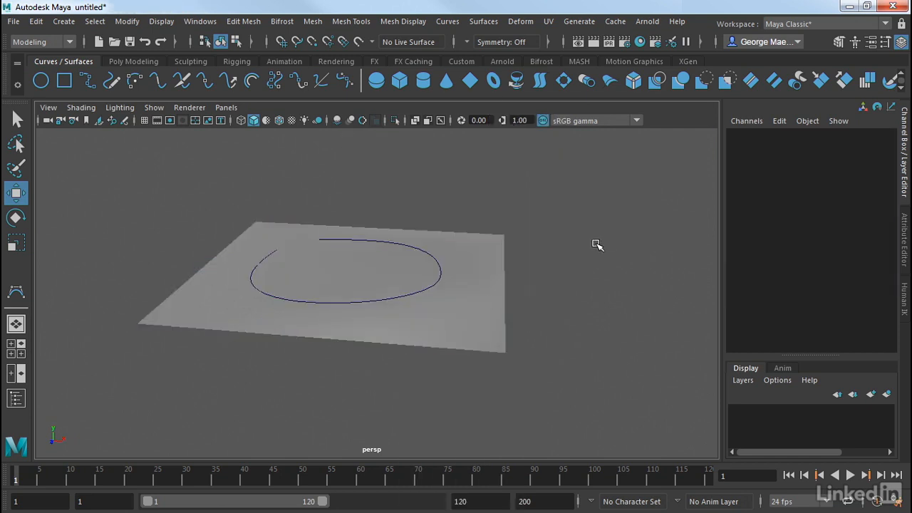
- Select the curve lying on the plane and close it with Open/Close
{"action": "left_click_drag", "start_coordinate": [594, 247], "coordinate": [530, 280], "text": "alt"}
{"action": "left_click", "coordinate": [403, 229]}
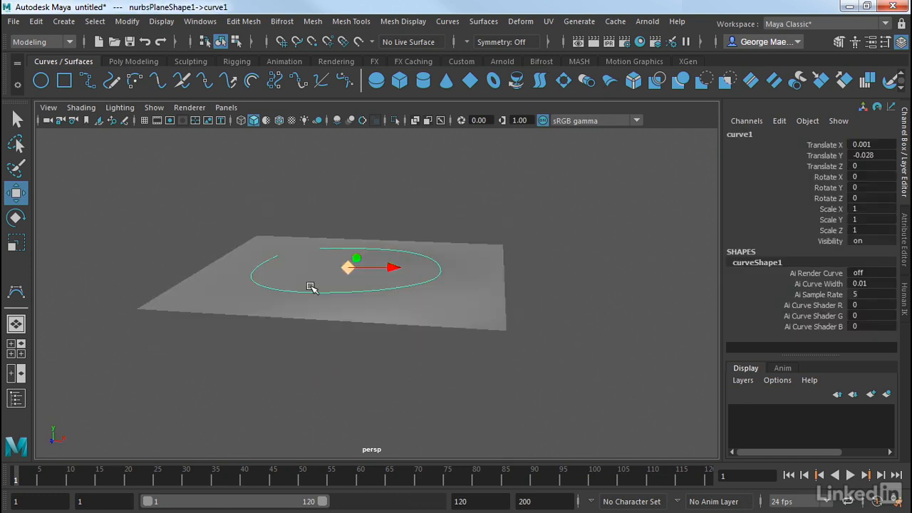
{"action": "left_click_drag", "start_coordinate": [312, 286], "coordinate": [324, 326], "text": "alt"}
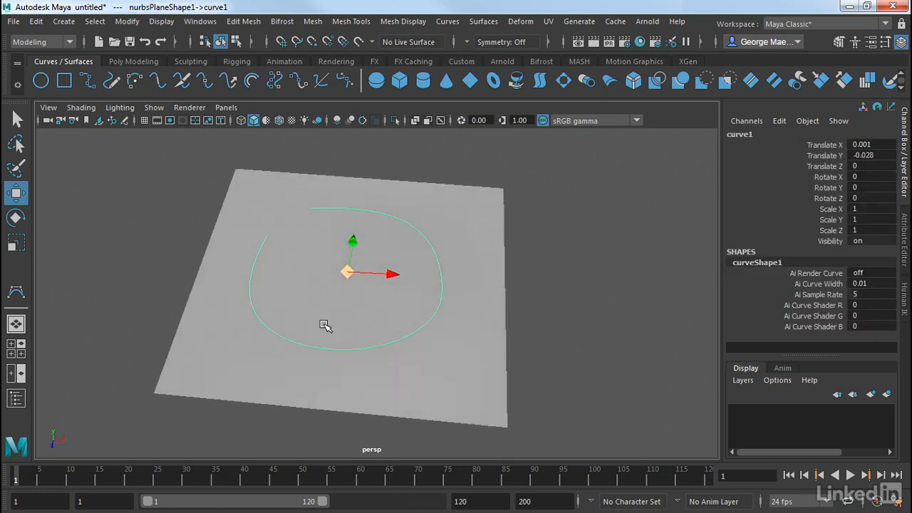
{"action": "left_click", "coordinate": [443, 23]}
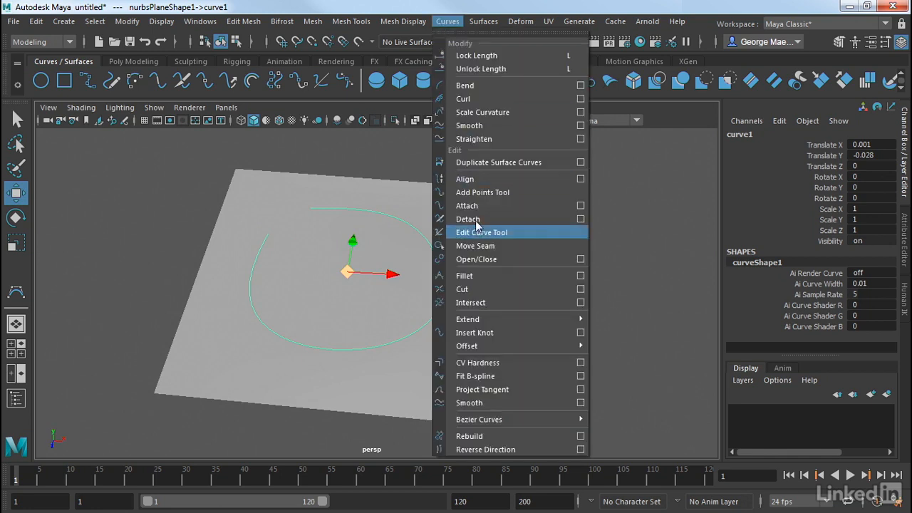
{"action": "left_click", "coordinate": [490, 261]}
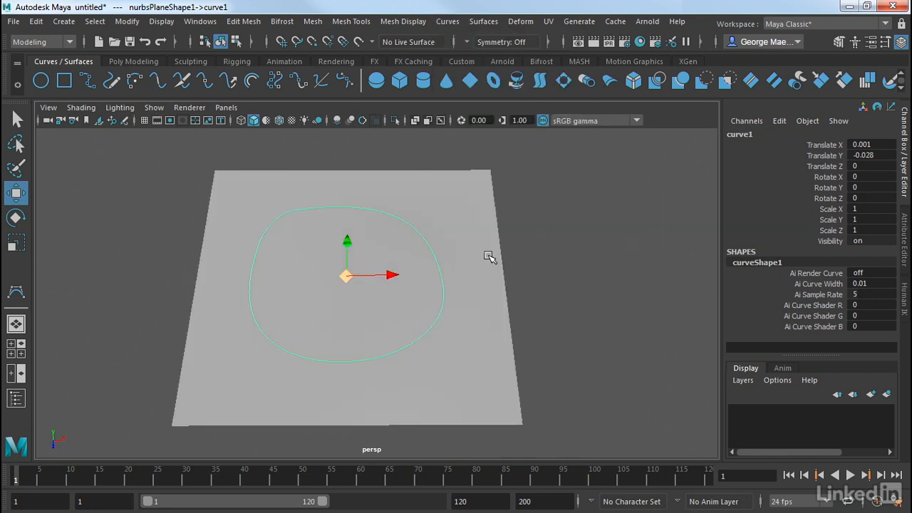
- Open the curve again with Open/Close
{"action": "left_click", "coordinate": [448, 21]}
{"action": "left_click", "coordinate": [475, 259]}
{"action": "left_click_drag", "start_coordinate": [590, 266], "coordinate": [562, 239], "text": "alt"}
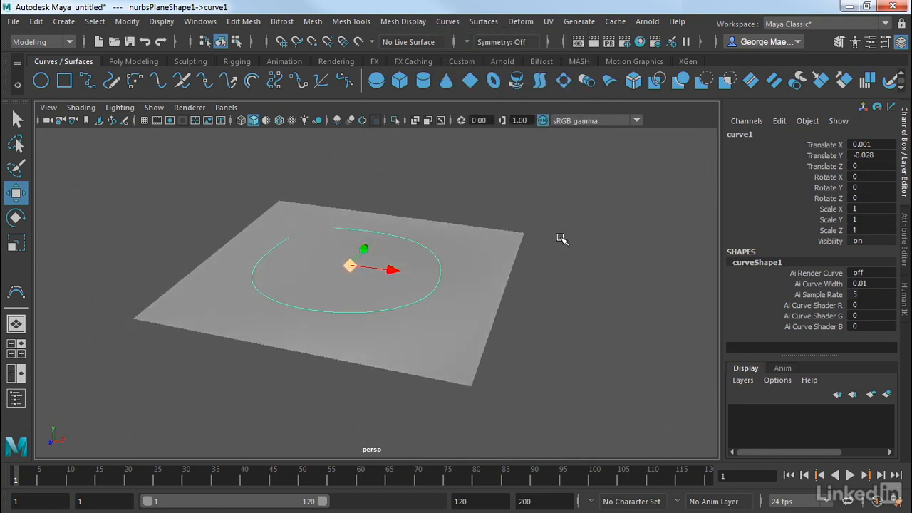
- Duplicate the curve on surface with Duplicate Surface Curves
{"action": "left_click", "coordinate": [447, 22]}
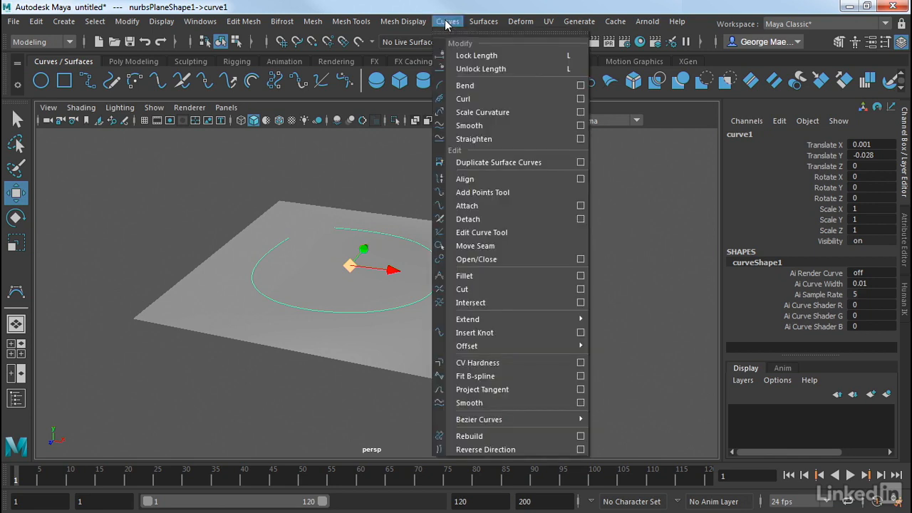
{"action": "left_click", "coordinate": [497, 164]}
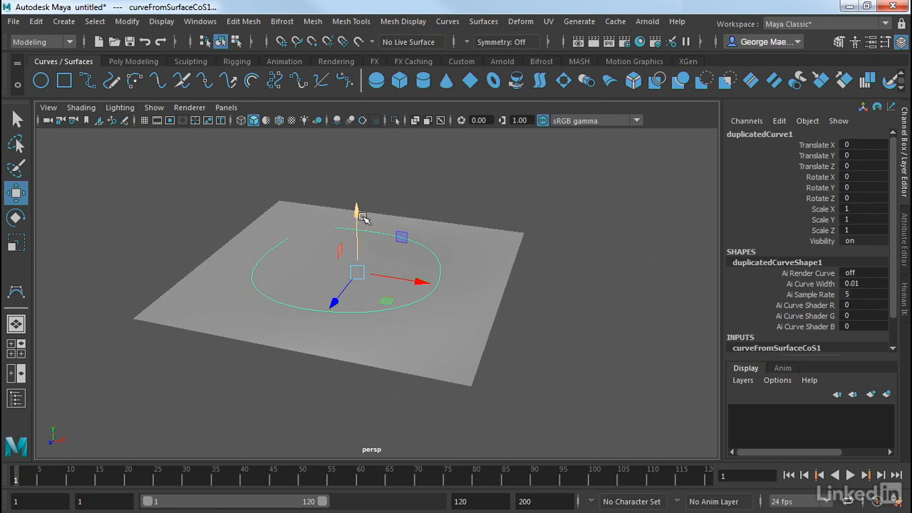
- Move the duplicated curve straight up above the plane
{"action": "left_click_drag", "start_coordinate": [358, 212], "coordinate": [355, 107]}
{"action": "left_click_drag", "start_coordinate": [490, 207], "coordinate": [517, 229], "text": "alt"}
{"action": "right_click_drag", "start_coordinate": [602, 238], "coordinate": [525, 236], "text": "alt"}
{"action": "left_click_drag", "start_coordinate": [525, 237], "coordinate": [533, 228], "text": "alt"}
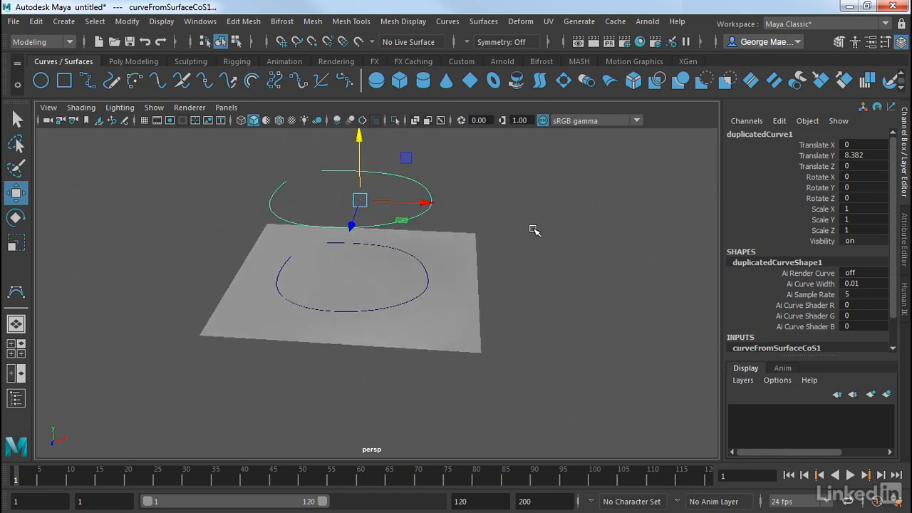
- Scale the raised duplicate curve down to about 0.65 with the Scale tool
{"action": "key", "text": "r"}
{"action": "left_click_drag", "start_coordinate": [358, 201], "coordinate": [320, 236]}
- Select the original curve on the plane and switch it to control vertex mode
{"action": "left_click", "coordinate": [419, 258]}
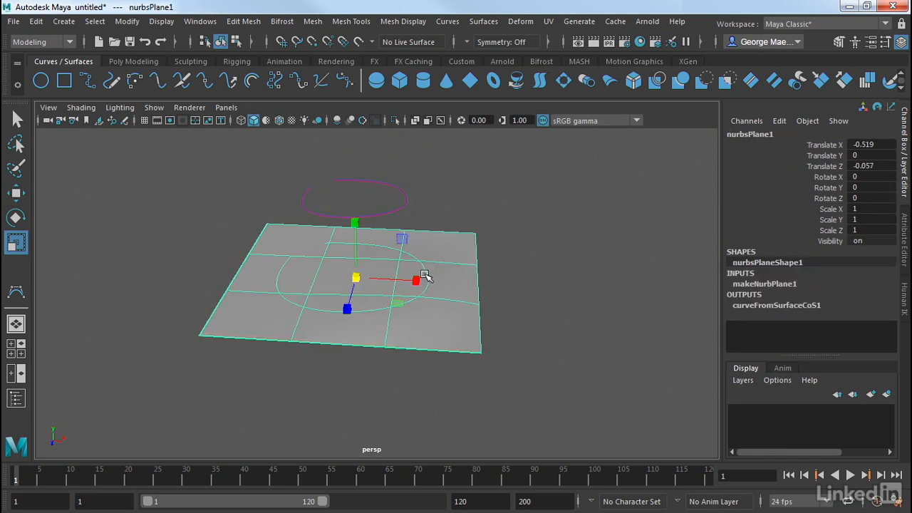
{"action": "left_click_drag", "start_coordinate": [425, 274], "coordinate": [431, 287], "text": "alt"}
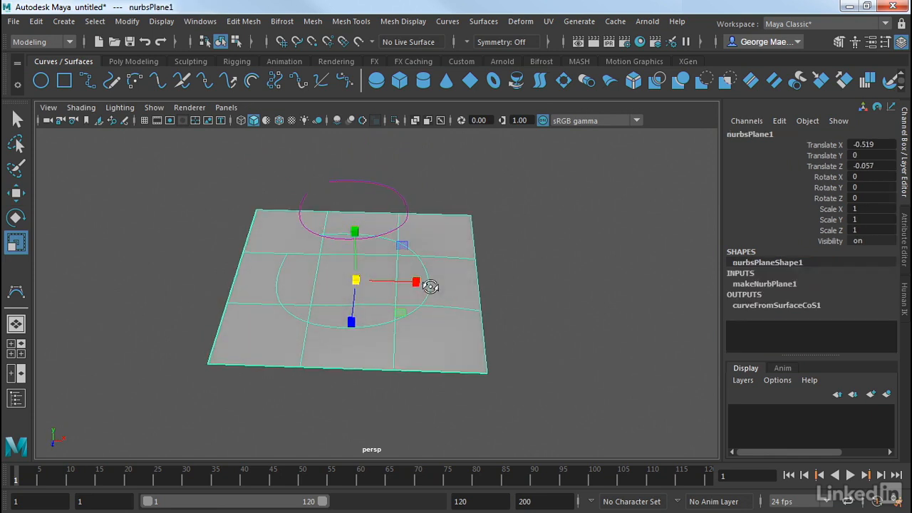
{"action": "left_click", "coordinate": [393, 188]}
{"action": "left_click", "coordinate": [430, 277]}
{"action": "right_click", "coordinate": [431, 277]}
{"action": "left_click", "coordinate": [412, 276]}
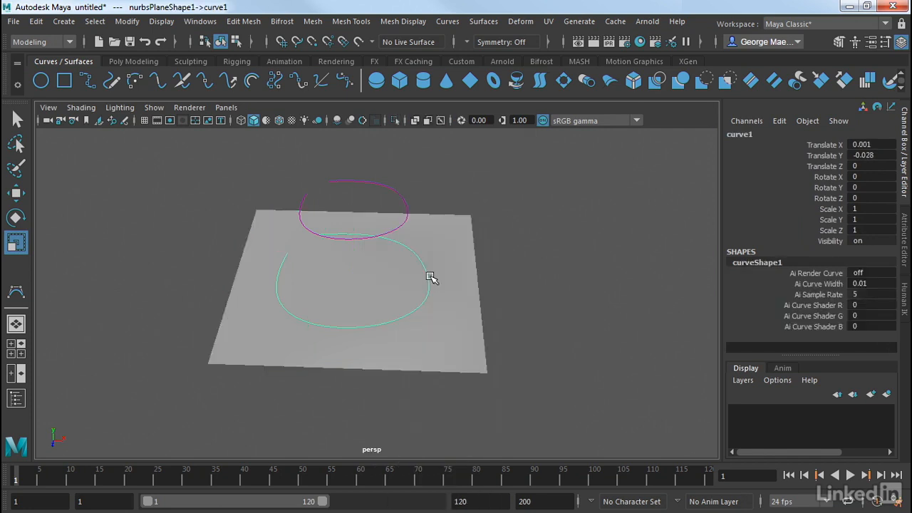
{"action": "right_click", "coordinate": [427, 278]}
{"action": "left_click", "coordinate": [362, 155]}
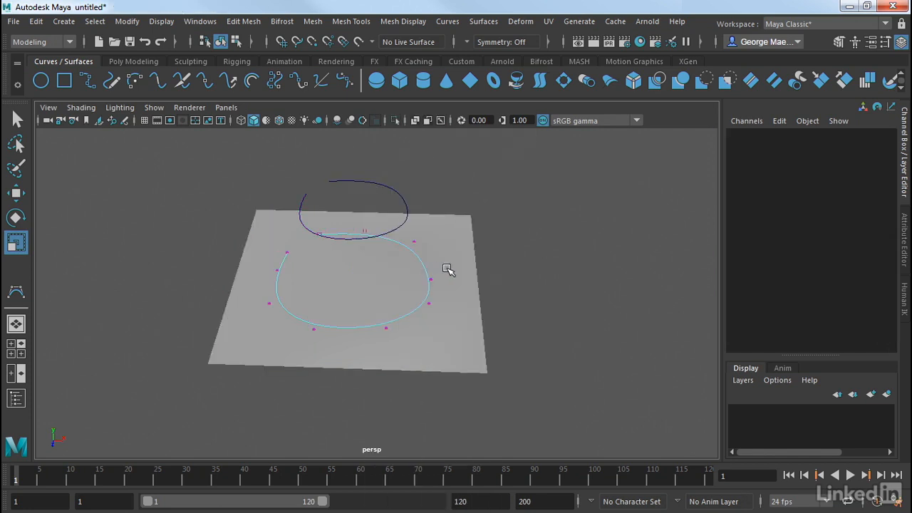
- Select one of the curve's control vertices and move it slightly along the surface, then deselect
{"action": "left_click_drag", "start_coordinate": [446, 266], "coordinate": [415, 318]}
{"action": "key", "text": "w"}
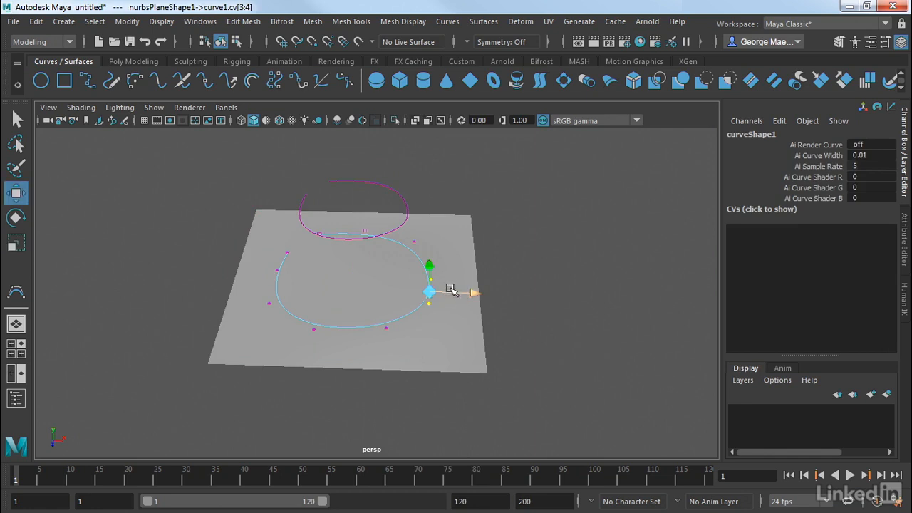
{"action": "mouse_move", "coordinate": [464, 294]}
{"action": "left_mouse_down"}
{"action": "mouse_move", "coordinate": [437, 295]}
{"action": "mouse_move", "coordinate": [456, 295]}
{"action": "left_mouse_up"}
{"action": "left_click_drag", "start_coordinate": [544, 347], "coordinate": [535, 319], "text": "alt"}
{"action": "left_click_drag", "start_coordinate": [485, 288], "coordinate": [466, 289]}
{"action": "left_click", "coordinate": [546, 297]}
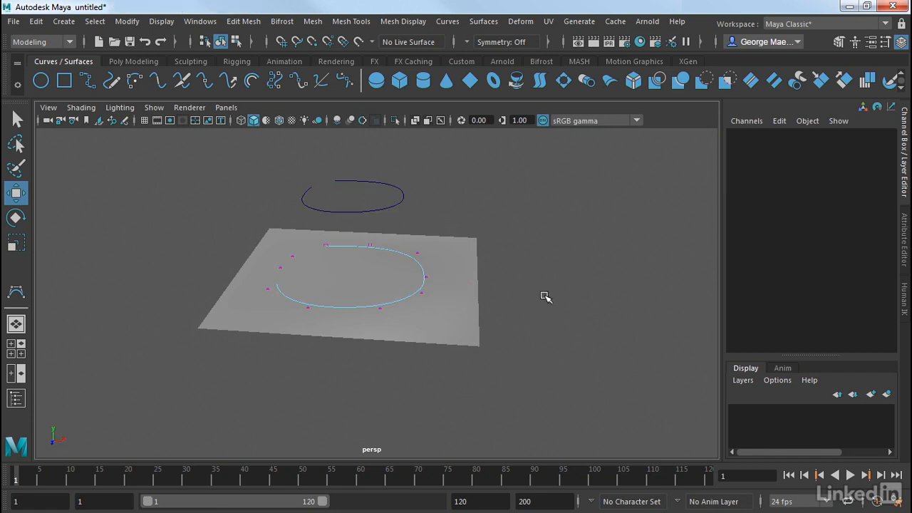
- Return the curve to object mode and clear the selection
{"action": "right_click_drag", "start_coordinate": [422, 146], "coordinate": [484, 123]}
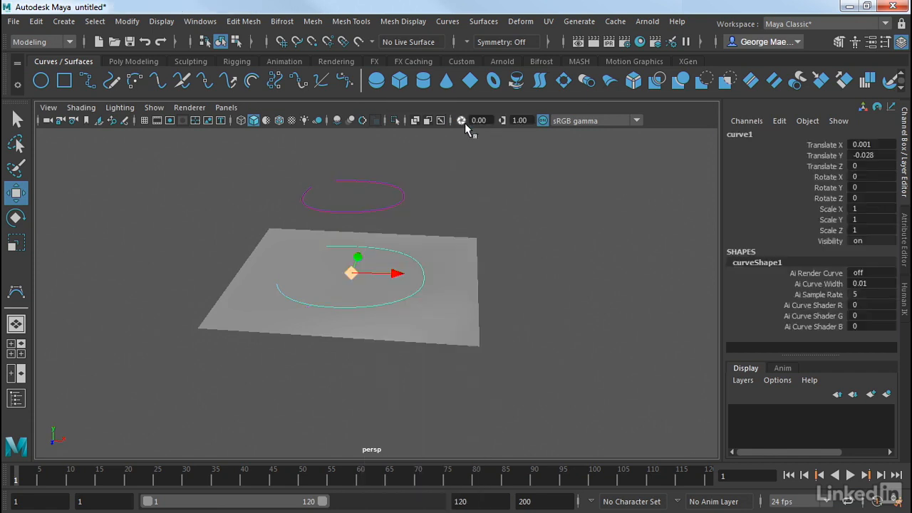
{"action": "left_click", "coordinate": [539, 263]}
{"action": "left_click_drag", "start_coordinate": [539, 263], "coordinate": [506, 255], "text": "alt"}
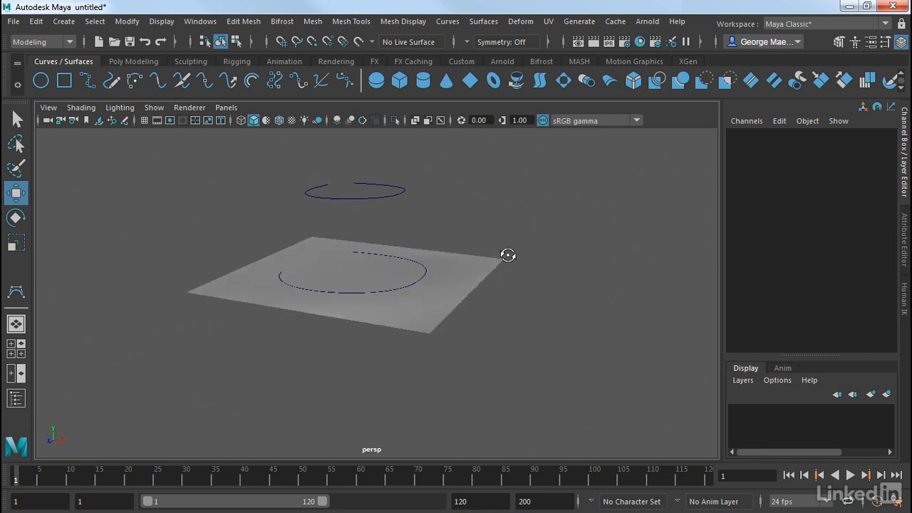
- Select the curve on the plane and the raised duplicate, then Loft a surface between them
{"action": "left_click", "coordinate": [423, 271]}
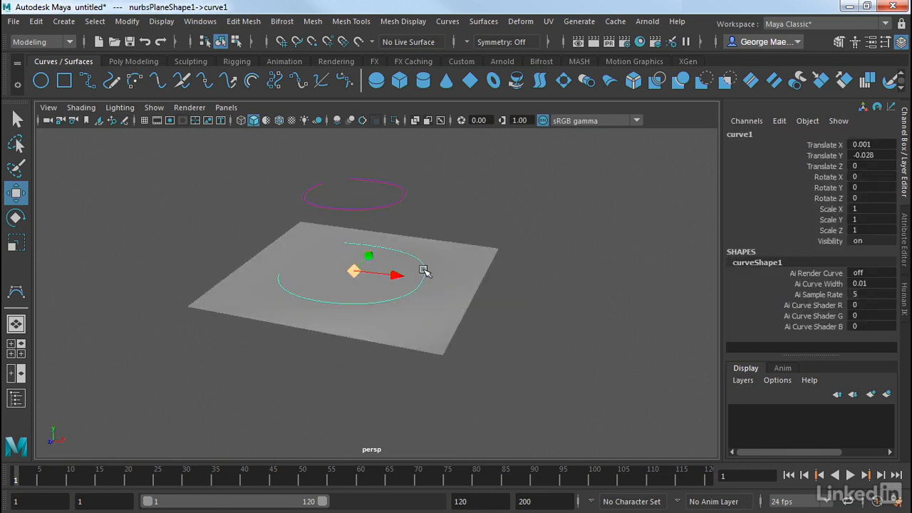
{"action": "left_click", "coordinate": [398, 184], "text": "shift"}
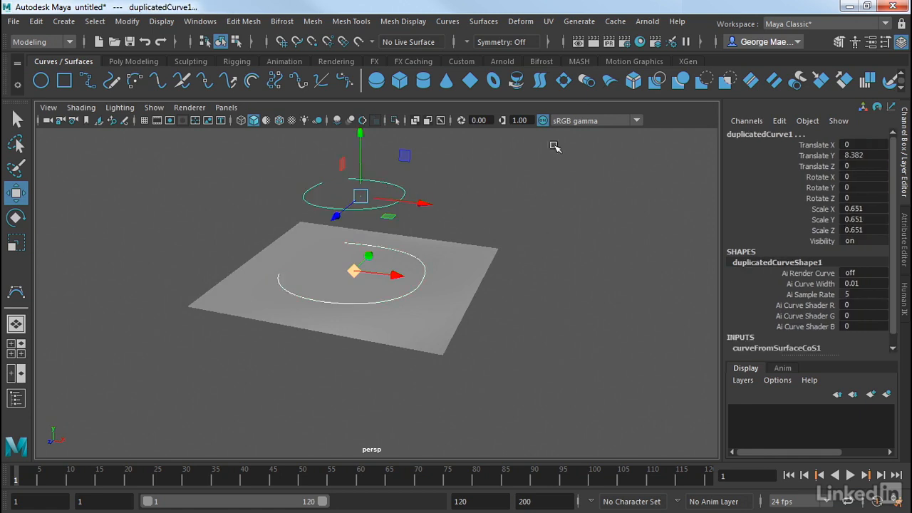
{"action": "left_click", "coordinate": [484, 22]}
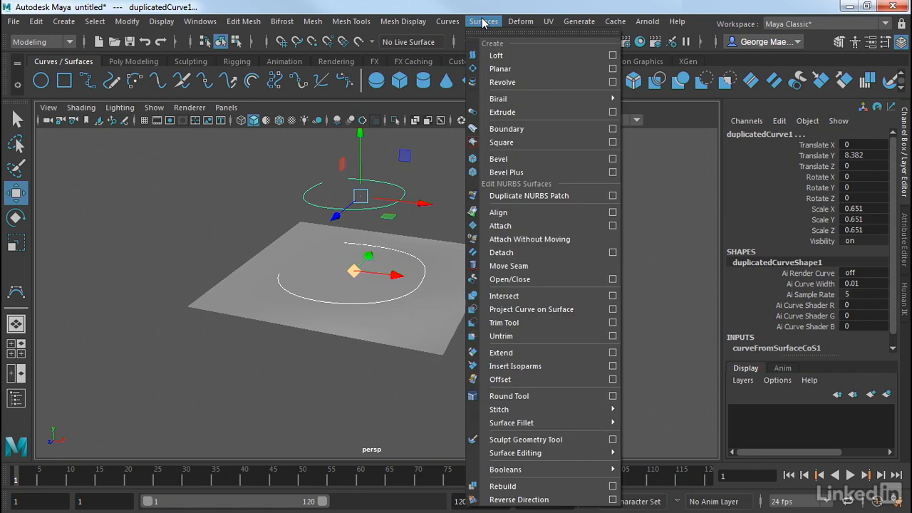
{"action": "left_click", "coordinate": [497, 56]}
{"action": "mouse_move", "coordinate": [480, 168]}
{"action": "left_mouse_down", "text": "alt"}
{"action": "mouse_move", "coordinate": [494, 199]}
{"action": "mouse_move", "coordinate": [605, 151]}
{"action": "mouse_move", "coordinate": [610, 171]}
{"action": "mouse_move", "coordinate": [449, 183]}
{"action": "mouse_move", "coordinate": [463, 173]}
{"action": "mouse_move", "coordinate": [476, 178]}
{"action": "left_mouse_up", "text": "alt"}
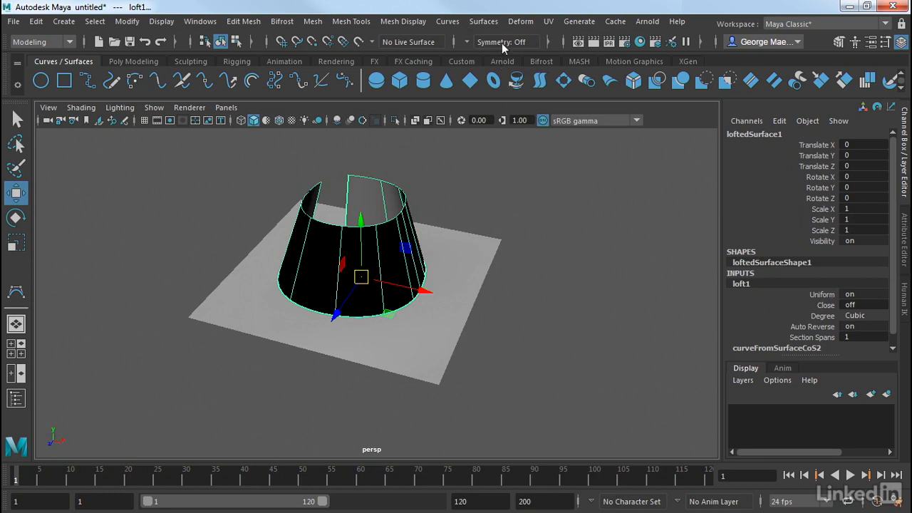
- Reverse the direction of the lofted surface with Reverse Direction
{"action": "left_click", "coordinate": [483, 21]}
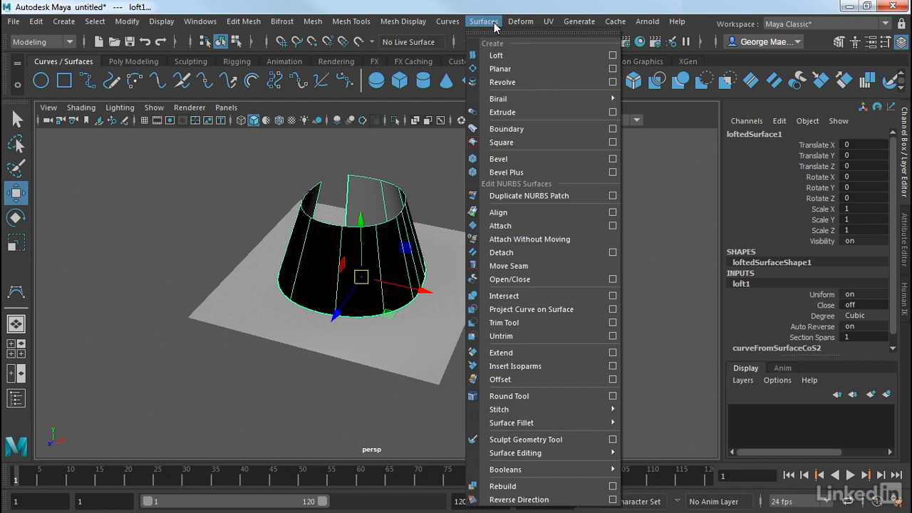
{"action": "left_click", "coordinate": [504, 499]}
{"action": "left_click", "coordinate": [550, 317]}
- Select the NURBS plane and move it slightly to see the loft follow
{"action": "left_click_drag", "start_coordinate": [499, 349], "coordinate": [678, 336], "text": "alt"}
{"action": "left_click", "coordinate": [457, 334]}
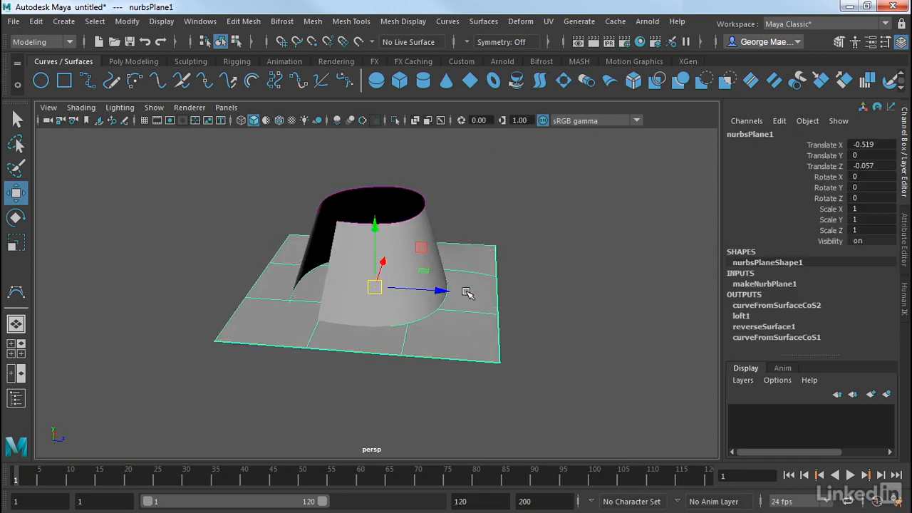
{"action": "left_click_drag", "start_coordinate": [375, 287], "coordinate": [349, 275]}
- Nudge a group of the plane's CVs, undo the move, and return the plane to object mode
{"action": "right_click_drag", "start_coordinate": [432, 315], "coordinate": [349, 145]}
{"action": "left_click_drag", "start_coordinate": [505, 375], "coordinate": [348, 296]}
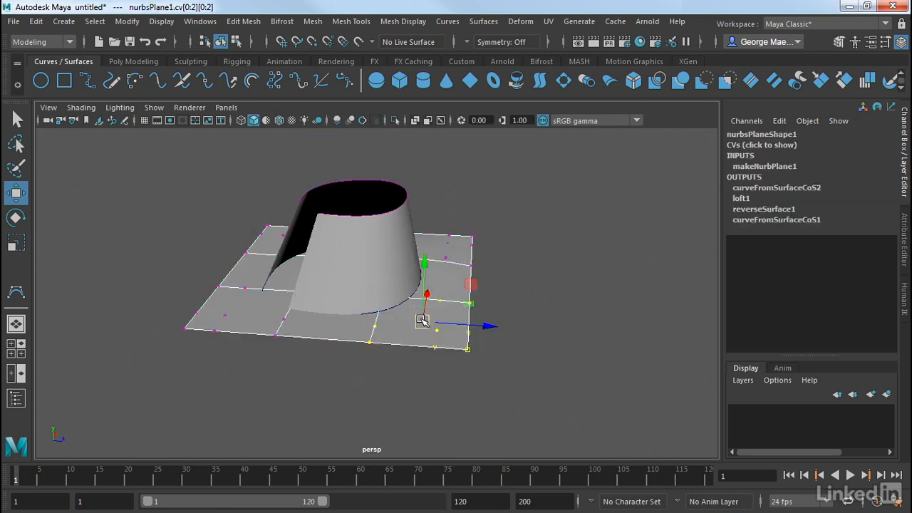
{"action": "mouse_move", "coordinate": [423, 320]}
{"action": "left_mouse_down"}
{"action": "mouse_move", "coordinate": [426, 296]}
{"action": "mouse_move", "coordinate": [419, 324]}
{"action": "mouse_move", "coordinate": [413, 318]}
{"action": "left_mouse_up"}
{"action": "key", "text": "ctrl+z"}
{"action": "left_click", "coordinate": [510, 297]}
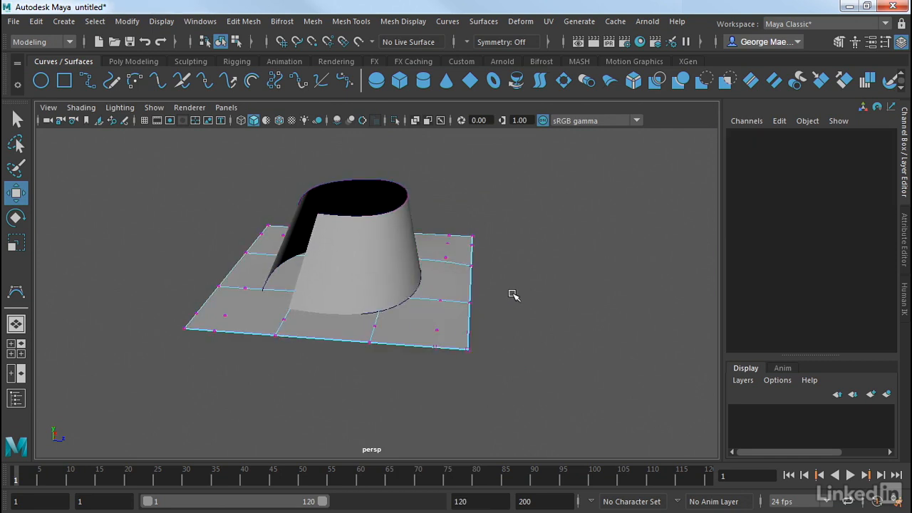
{"action": "right_click_drag", "start_coordinate": [447, 151], "coordinate": [452, 122]}
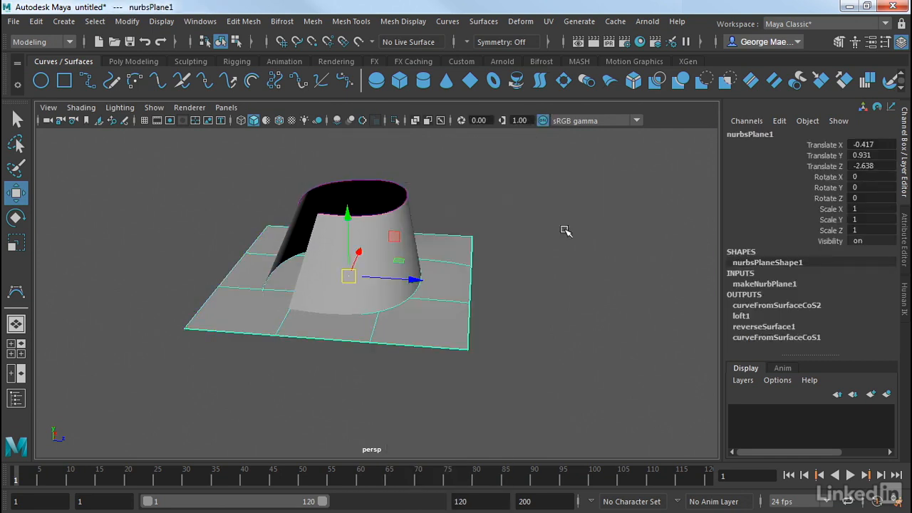
{"action": "left_click", "coordinate": [567, 237]}
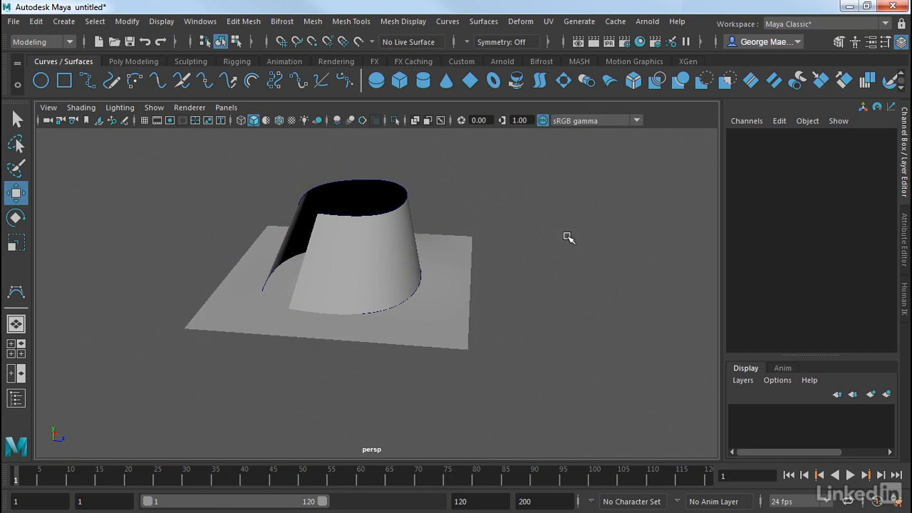